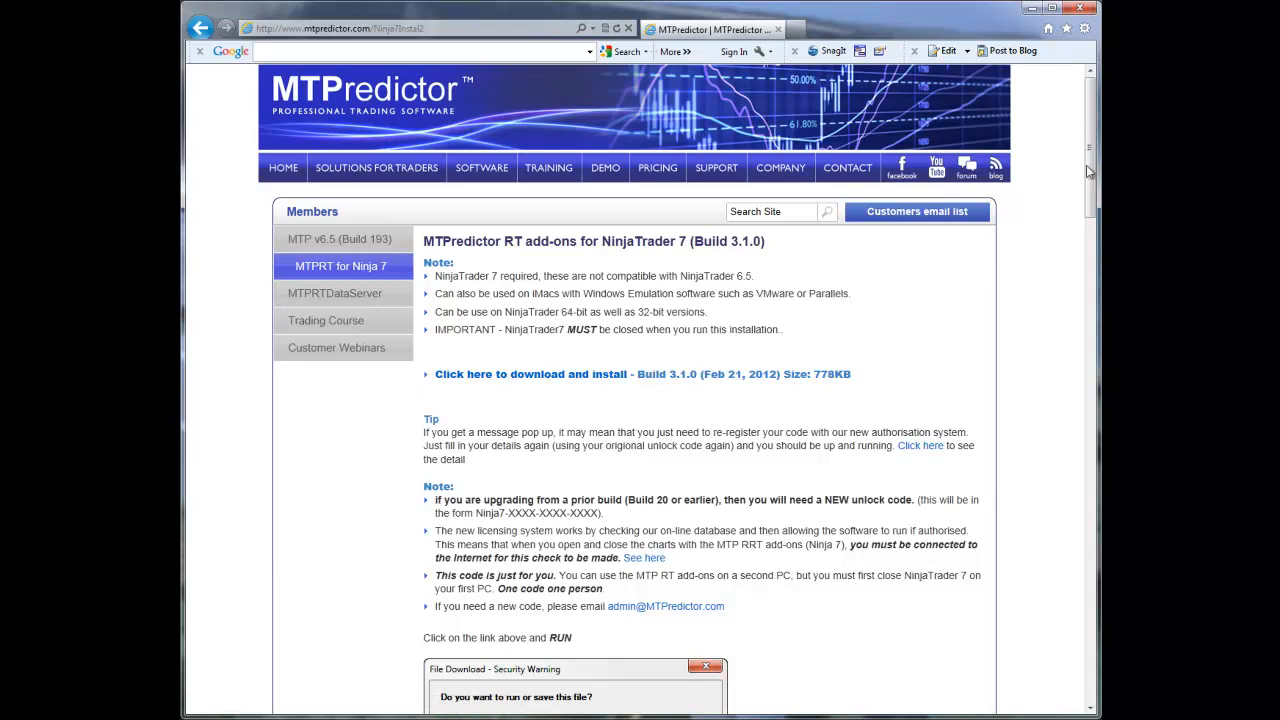
Download the Build 3.1.0 add-ons installer MTPNT7AddonsSetup310.exe and run it despite the browser's and Norton's security warnings
{"action": "mouse_move", "coordinate": [1096, 170]}
{"action": "left_mouse_down"}
{"action": "mouse_move", "coordinate": [1092, 417]}
{"action": "mouse_move", "coordinate": [1093, 146]}
{"action": "left_mouse_up"}
{"action": "left_click", "coordinate": [491, 381]}
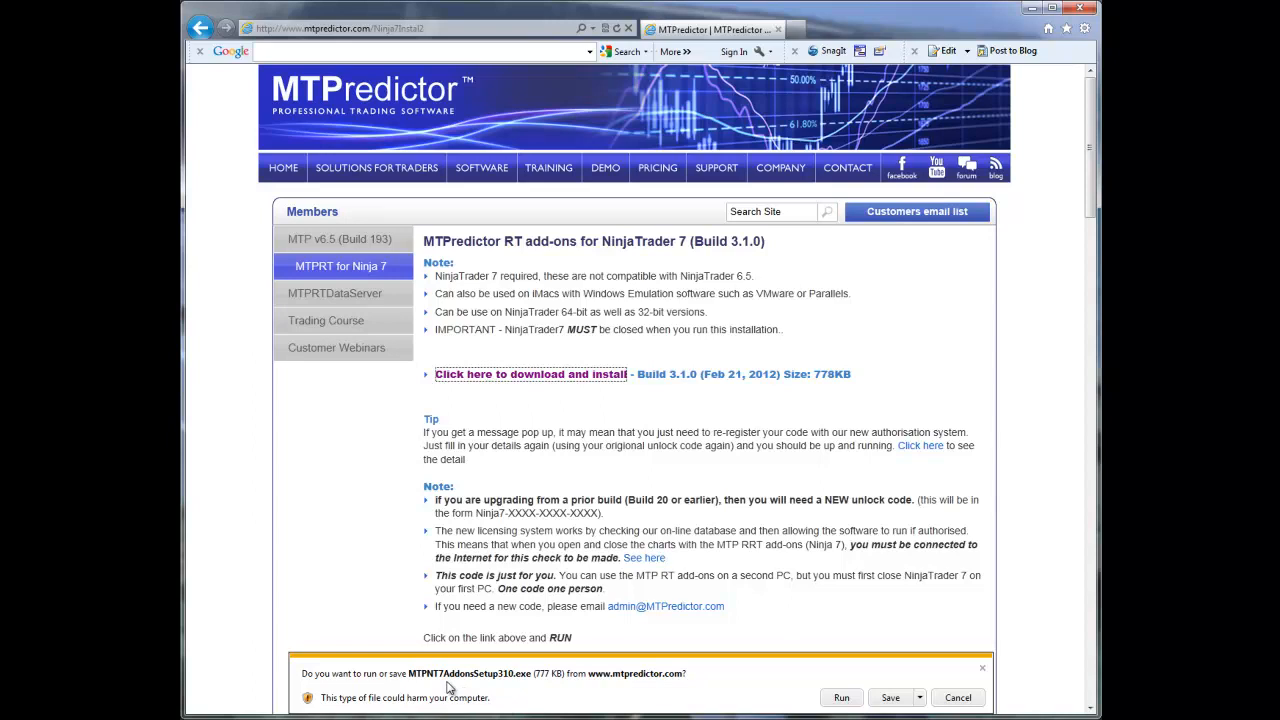
{"action": "left_click", "coordinate": [842, 697]}
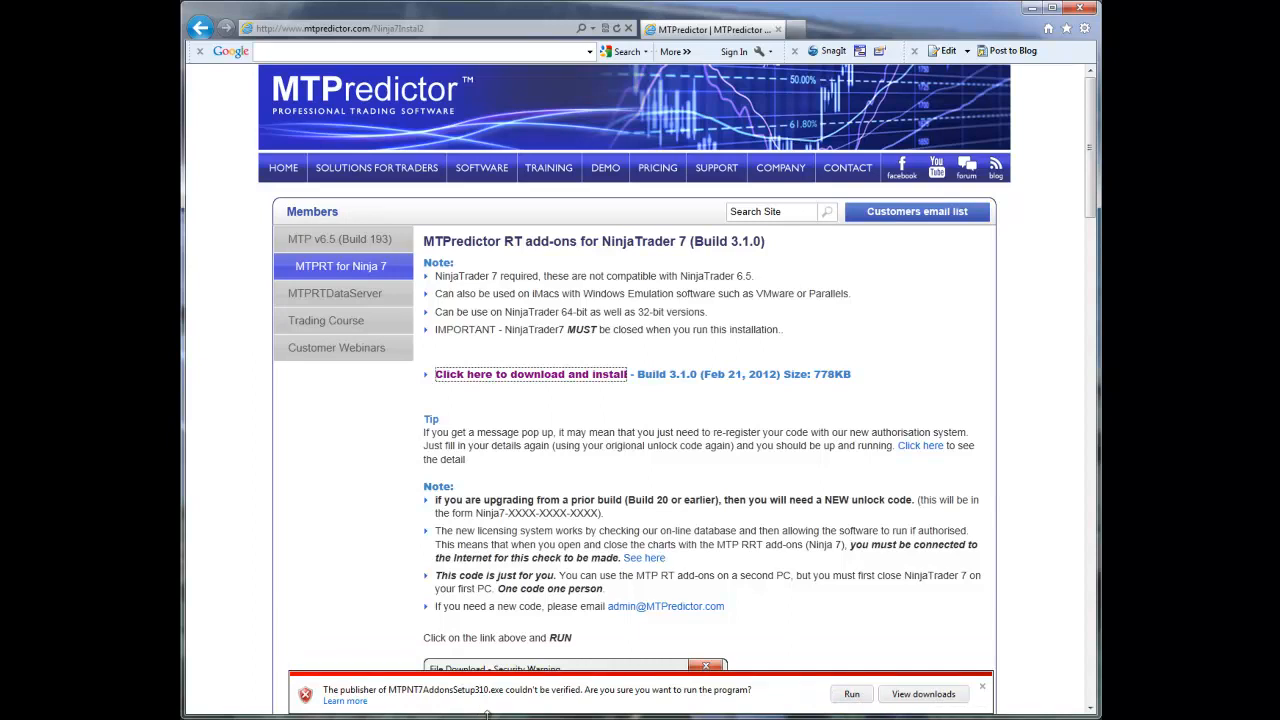
{"action": "left_click", "coordinate": [851, 694]}
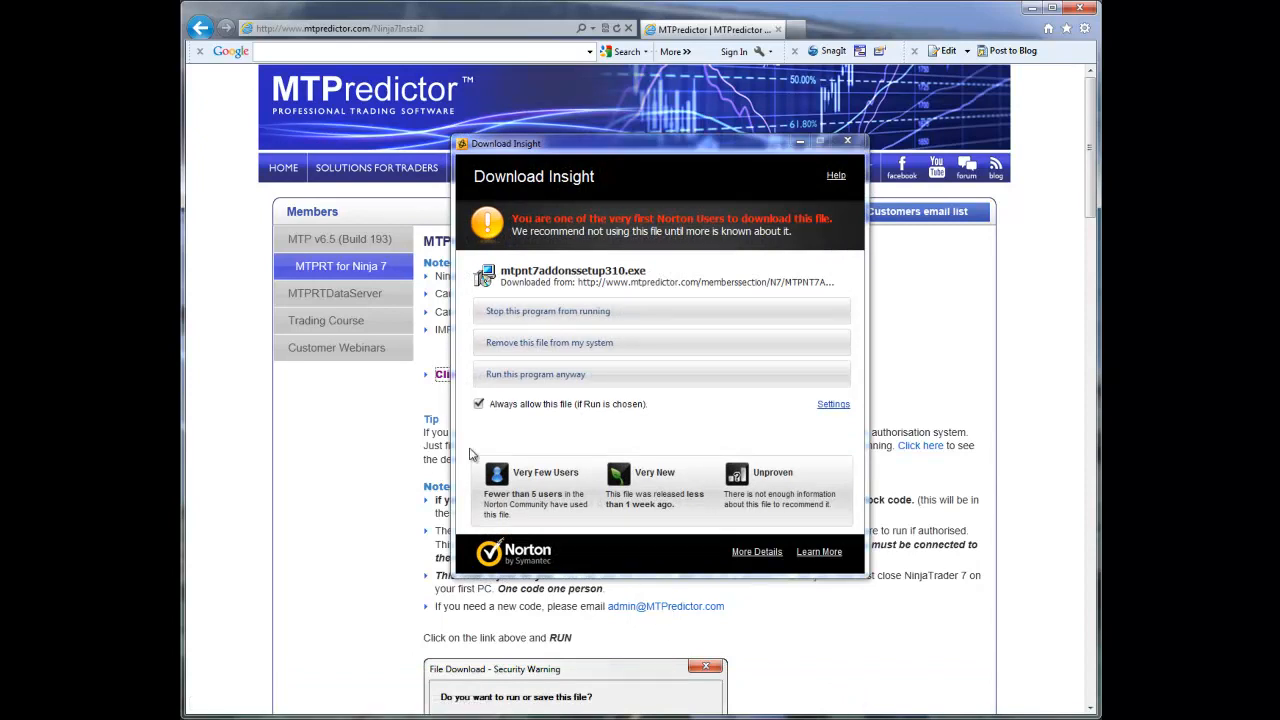
{"action": "left_click", "coordinate": [535, 376]}
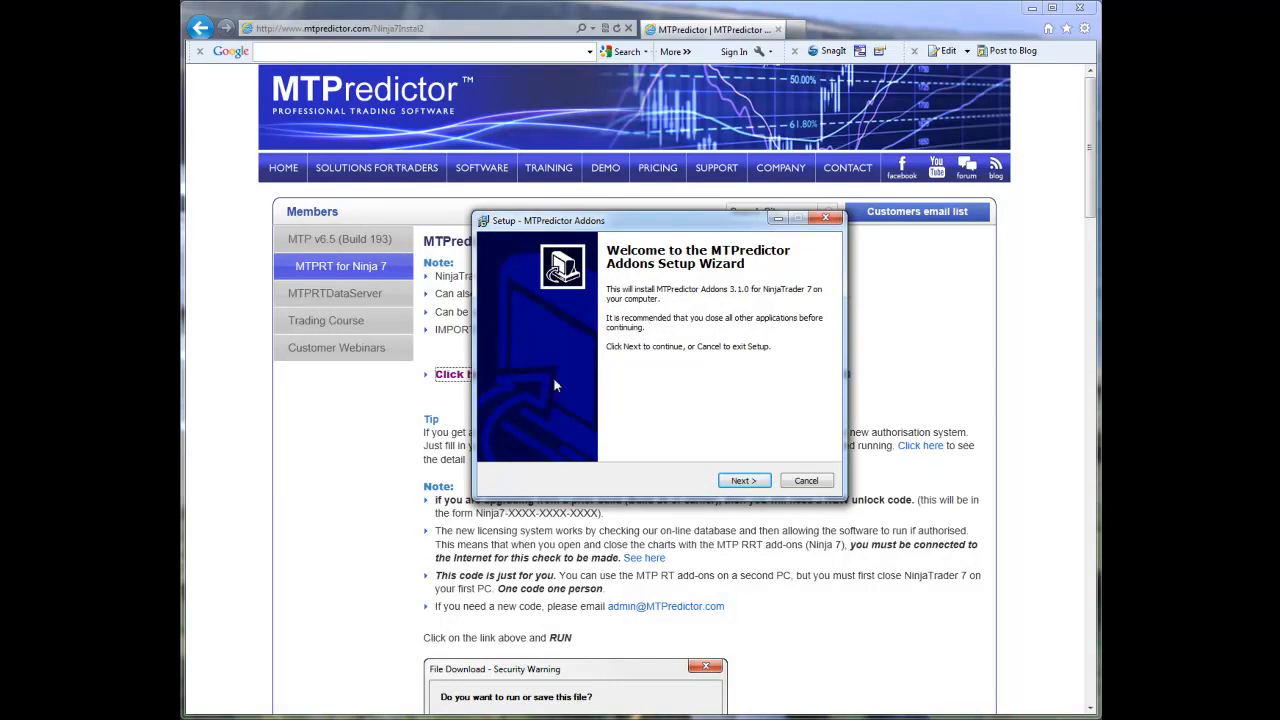
Install MTPredictor Addons 3.1.0 for NinjaTrader 7 through the setup wizard and finish the wizard
{"action": "left_click_drag", "start_coordinate": [661, 228], "coordinate": [603, 210]}
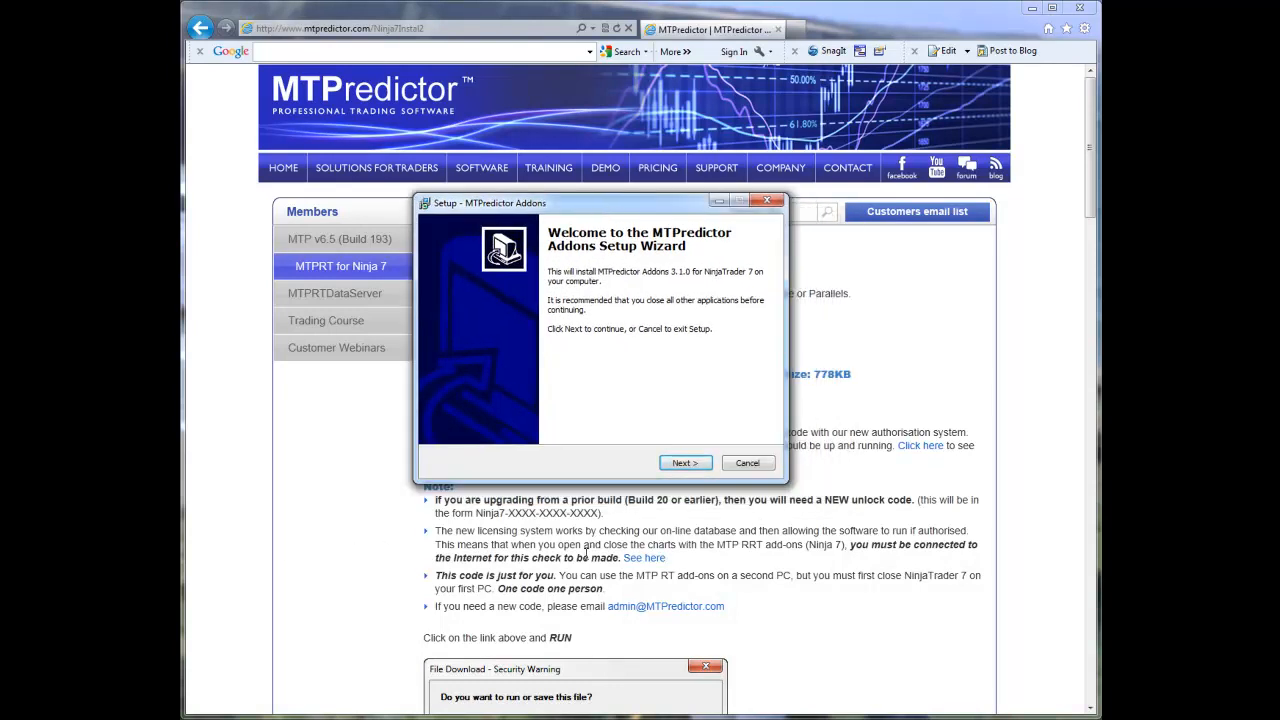
{"action": "left_click", "coordinate": [684, 463]}
{"action": "left_click", "coordinate": [685, 463]}
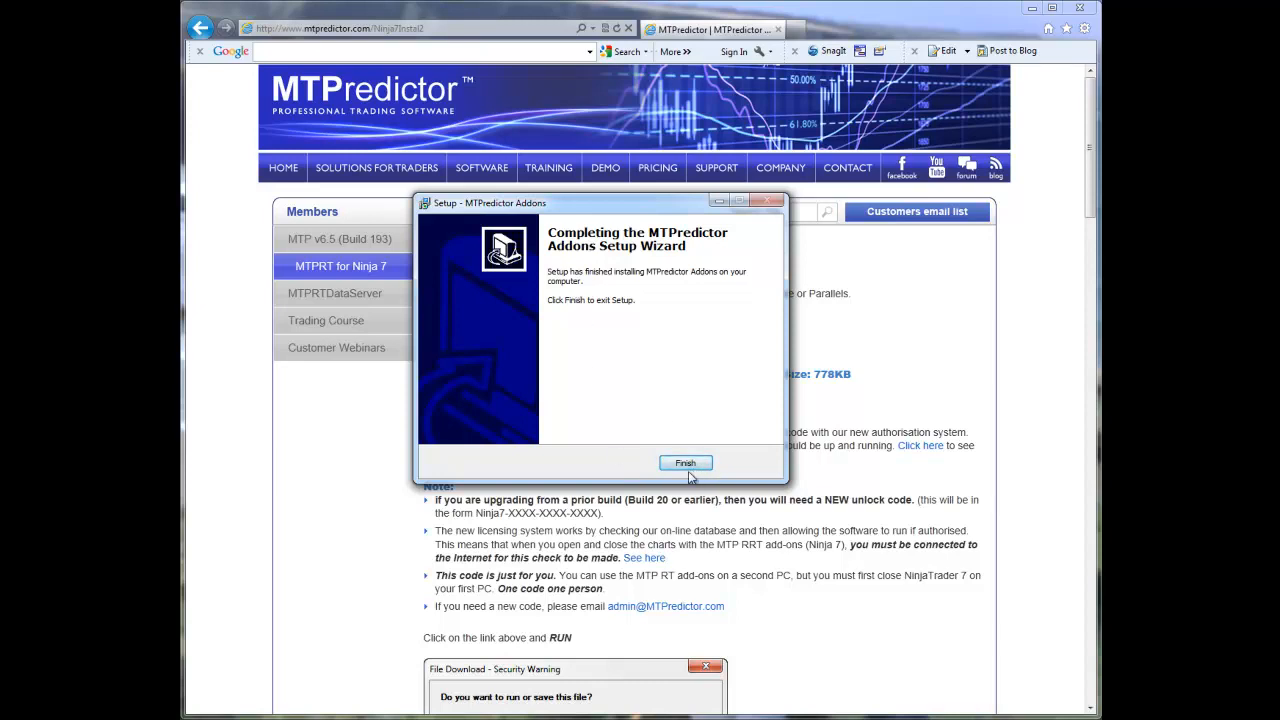
{"action": "left_click", "coordinate": [685, 463]}
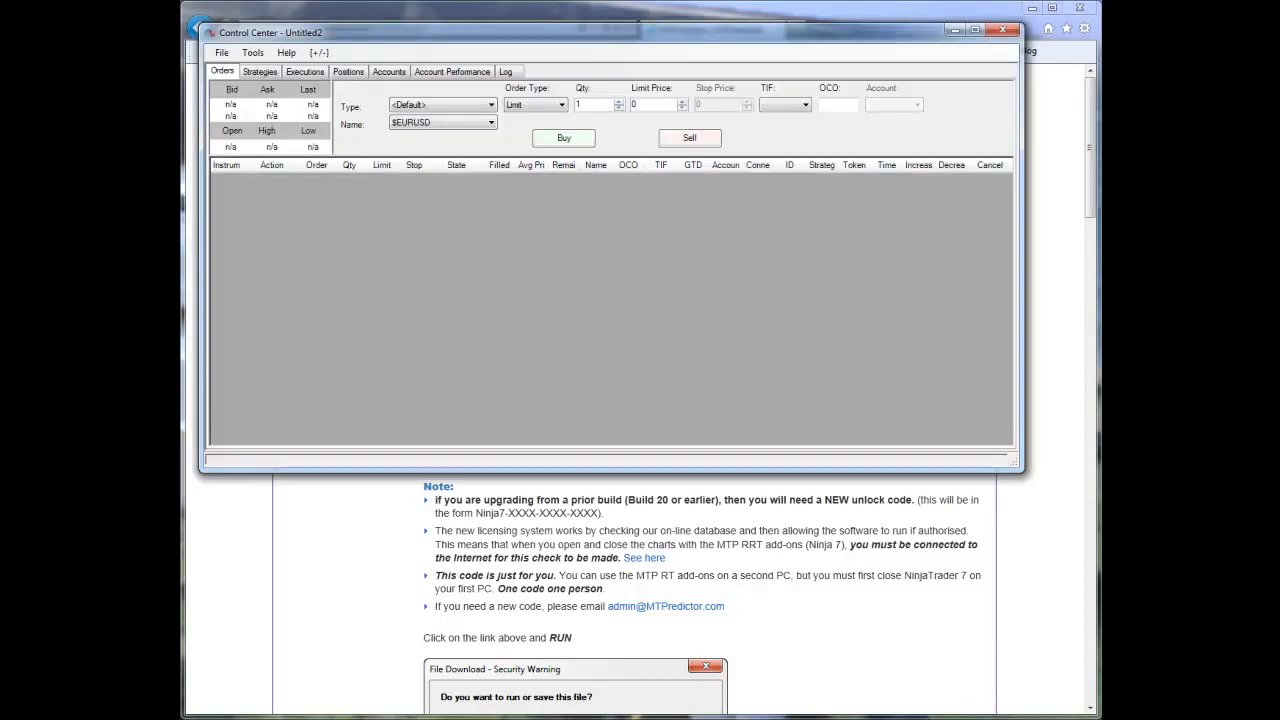
Switch to the NinjaTrader Control Center and connect to the IQFeed data feed
{"action": "left_click", "coordinate": [222, 52]}
{"action": "mouse_move", "coordinate": [263, 112]}
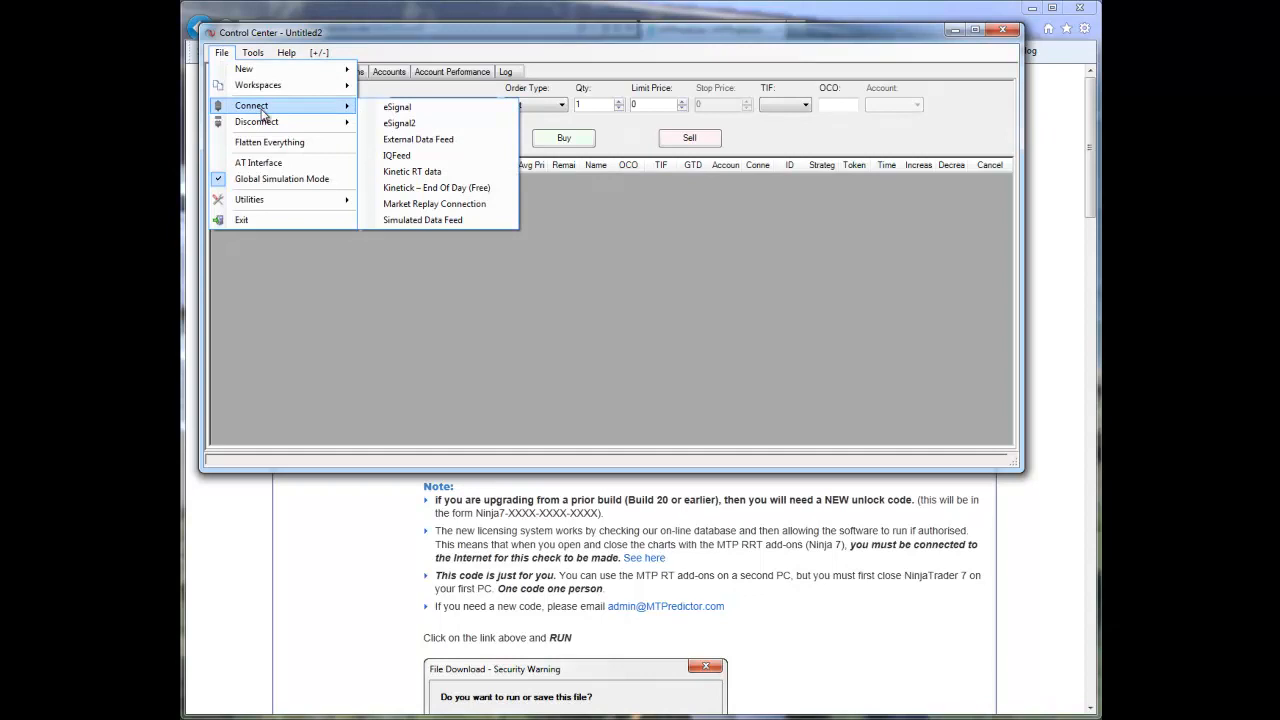
{"action": "left_click", "coordinate": [398, 155]}
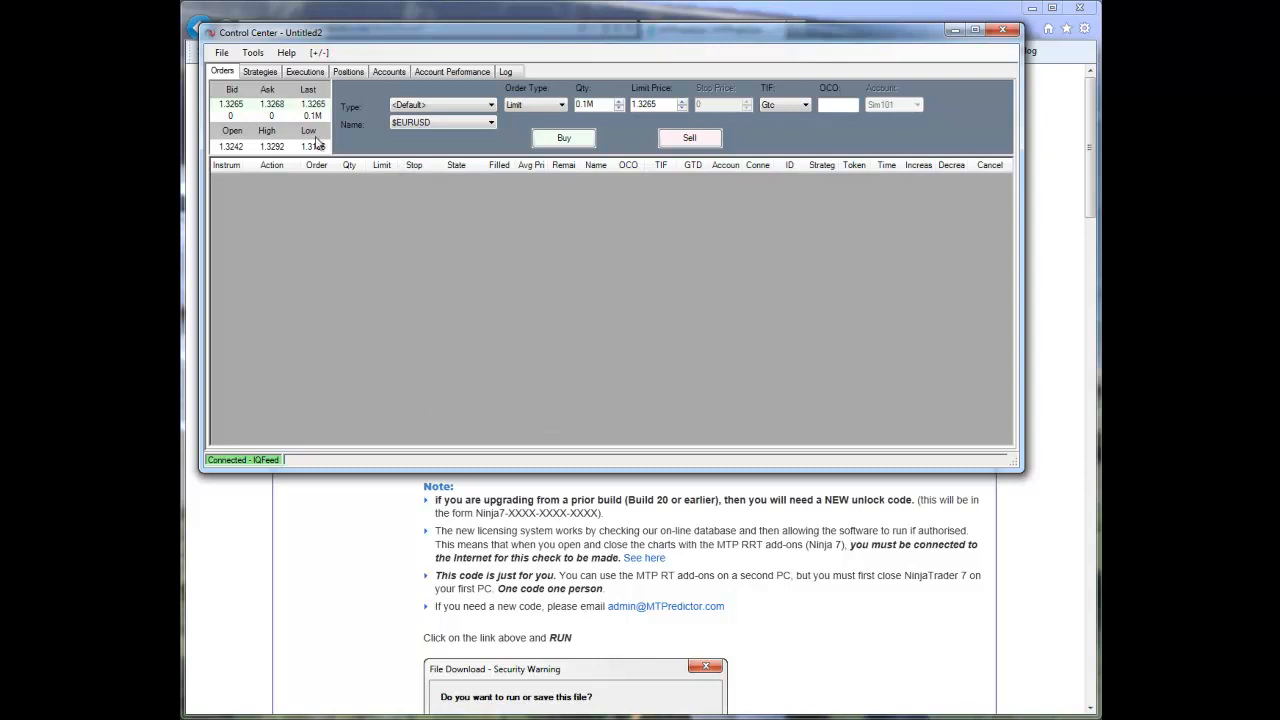
Create a new 3-minute chart of FDAX ##-## and bring its window fully into view
{"action": "left_click", "coordinate": [221, 52]}
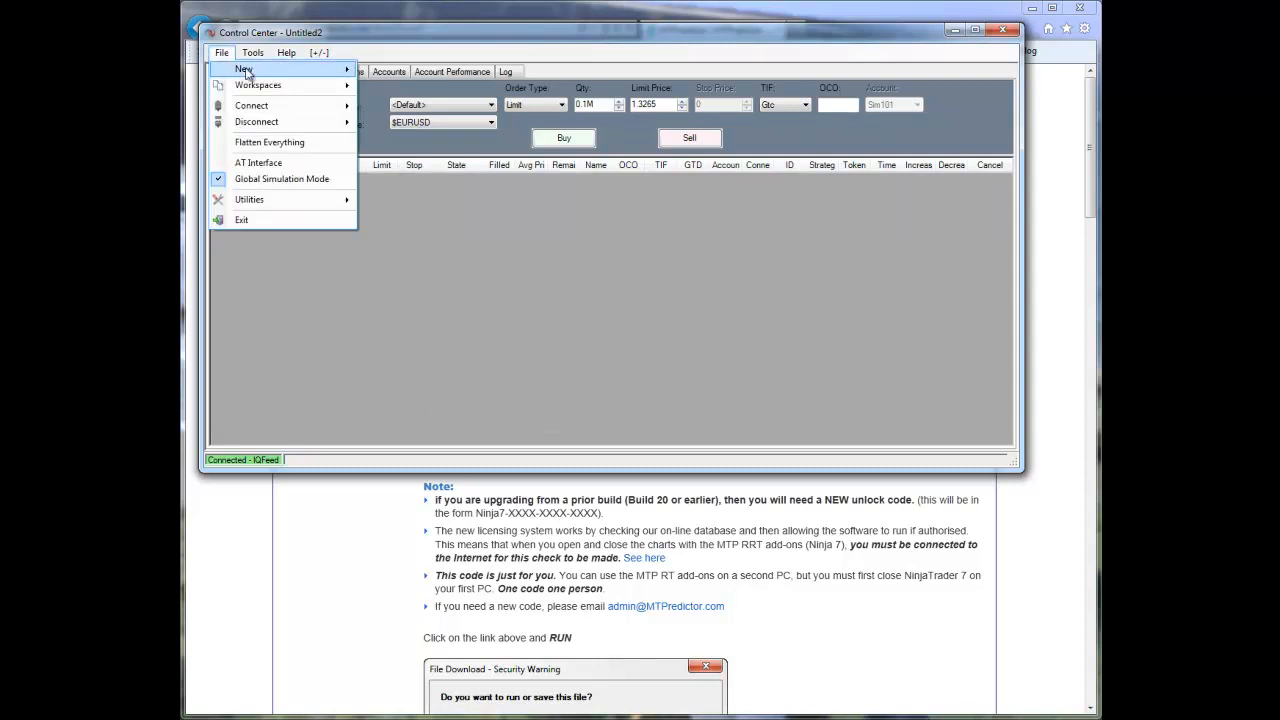
{"action": "mouse_move", "coordinate": [250, 71]}
{"action": "left_click", "coordinate": [400, 104]}
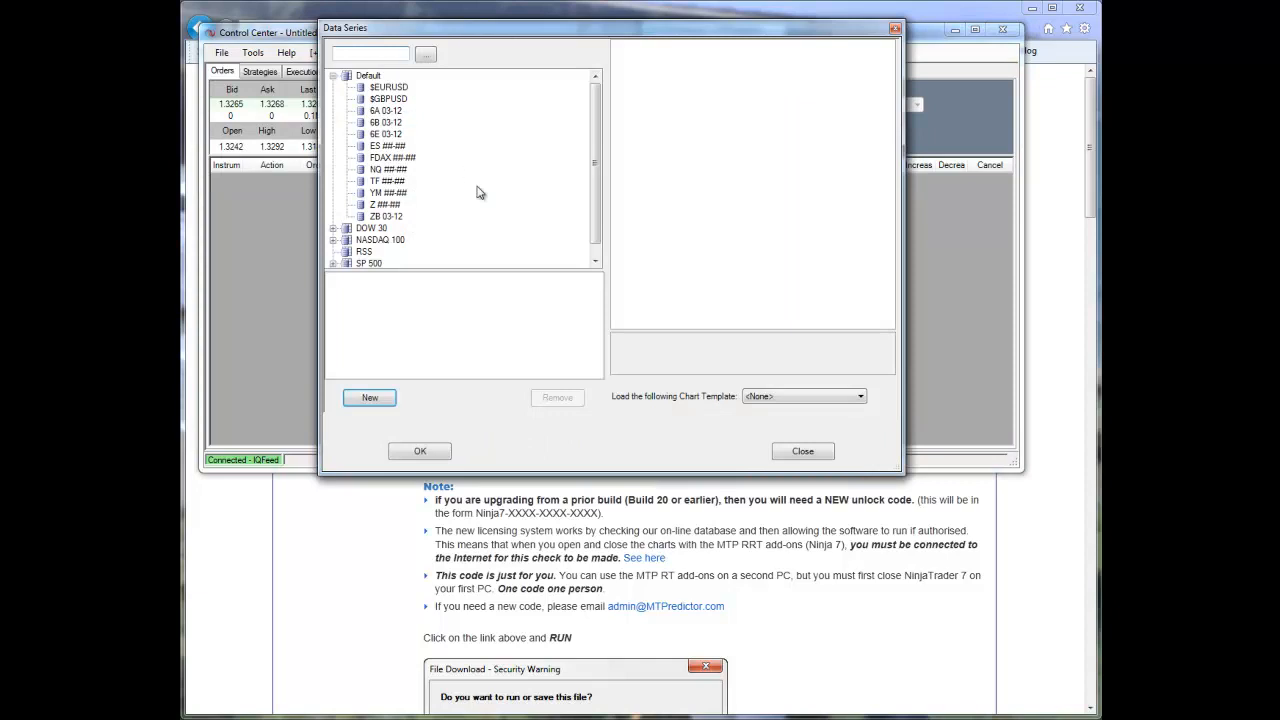
{"action": "double_click", "coordinate": [398, 158]}
{"action": "left_click", "coordinate": [765, 82]}
{"action": "key", "text": "BackSpace"}
{"action": "left_click", "coordinate": [425, 452]}
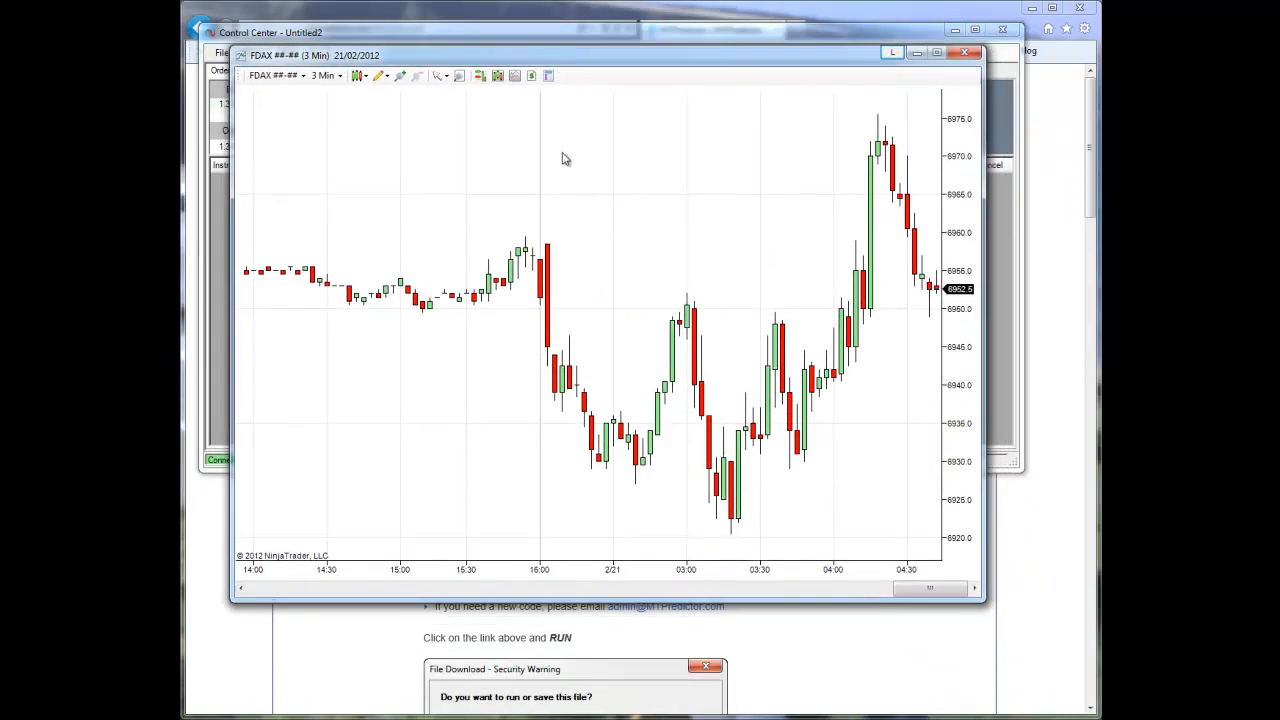
{"action": "left_click_drag", "start_coordinate": [563, 159], "coordinate": [496, 157]}
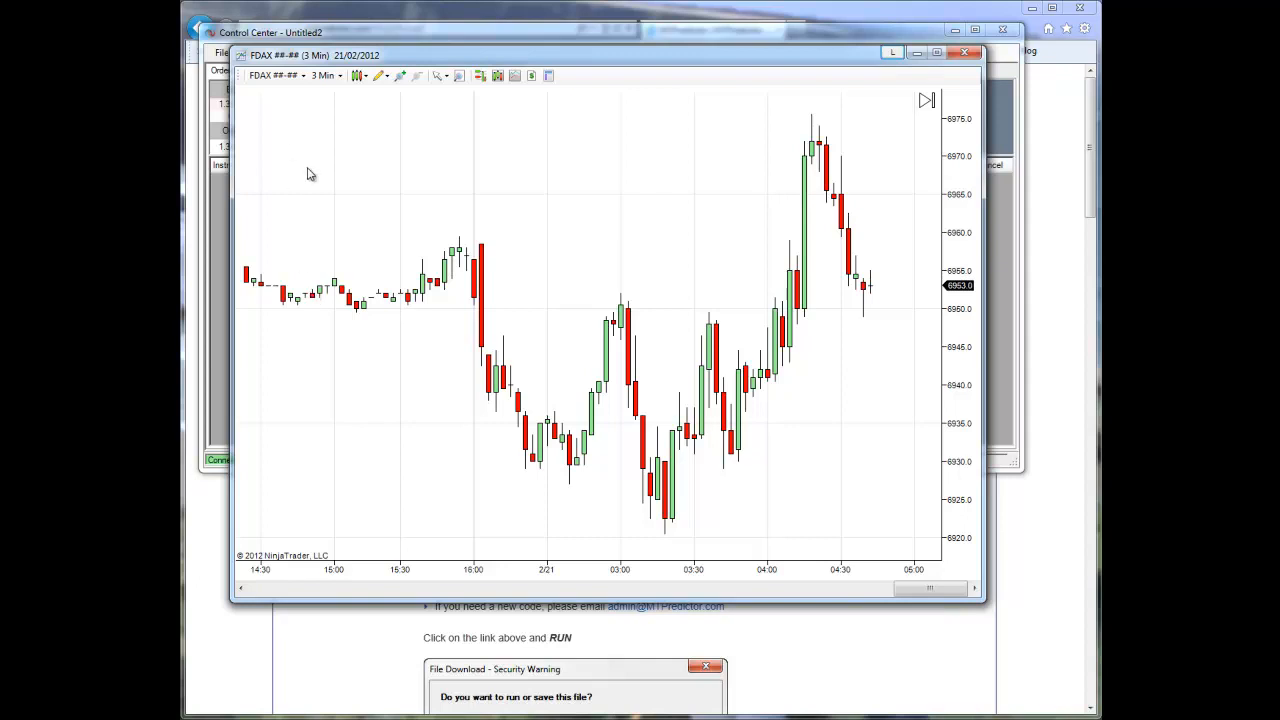
Load the chart template "MTP OHLC Bar 24hr Session" onto the FDAX chart
{"action": "right_click", "coordinate": [363, 121]}
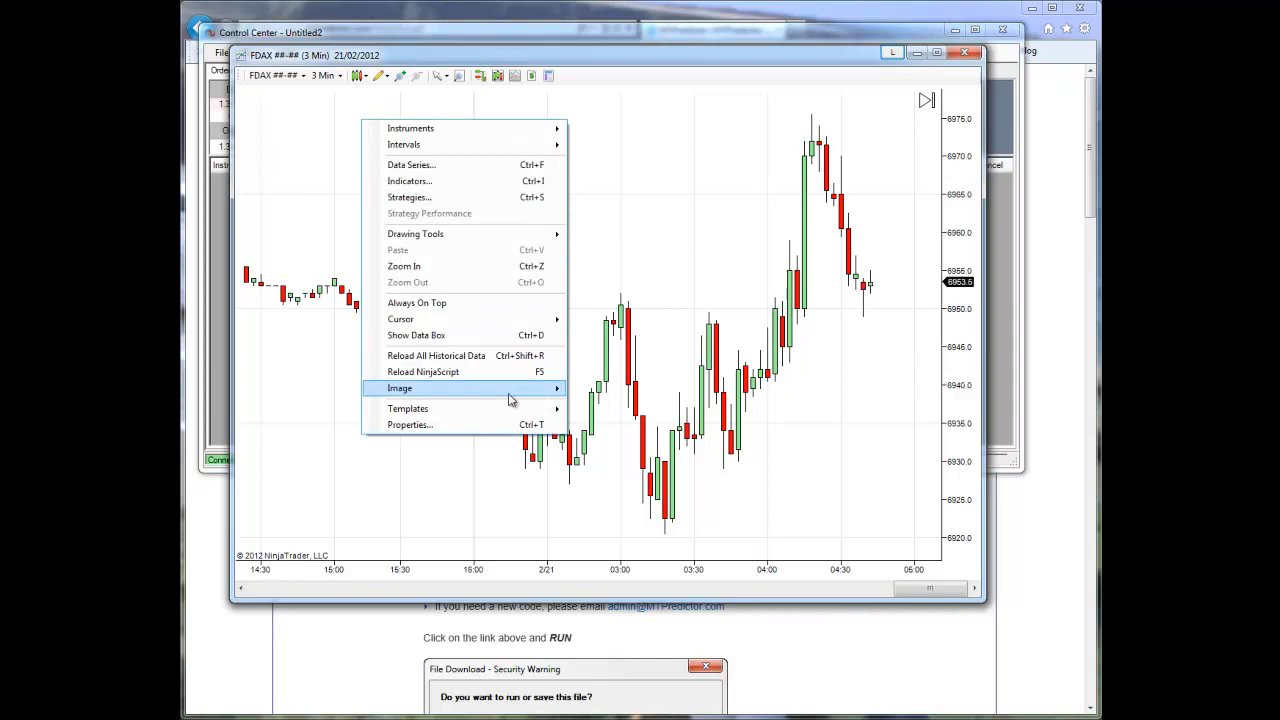
{"action": "mouse_move", "coordinate": [509, 414]}
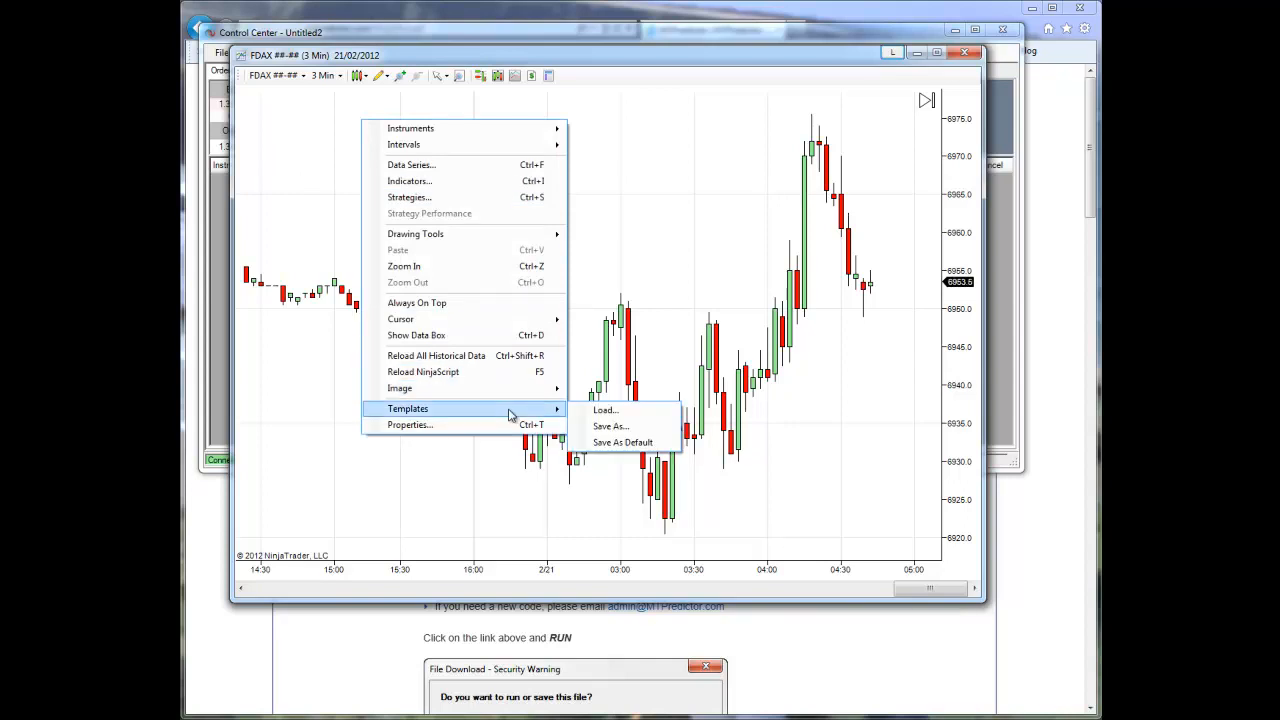
{"action": "left_click", "coordinate": [609, 414]}
{"action": "left_click", "coordinate": [695, 316]}
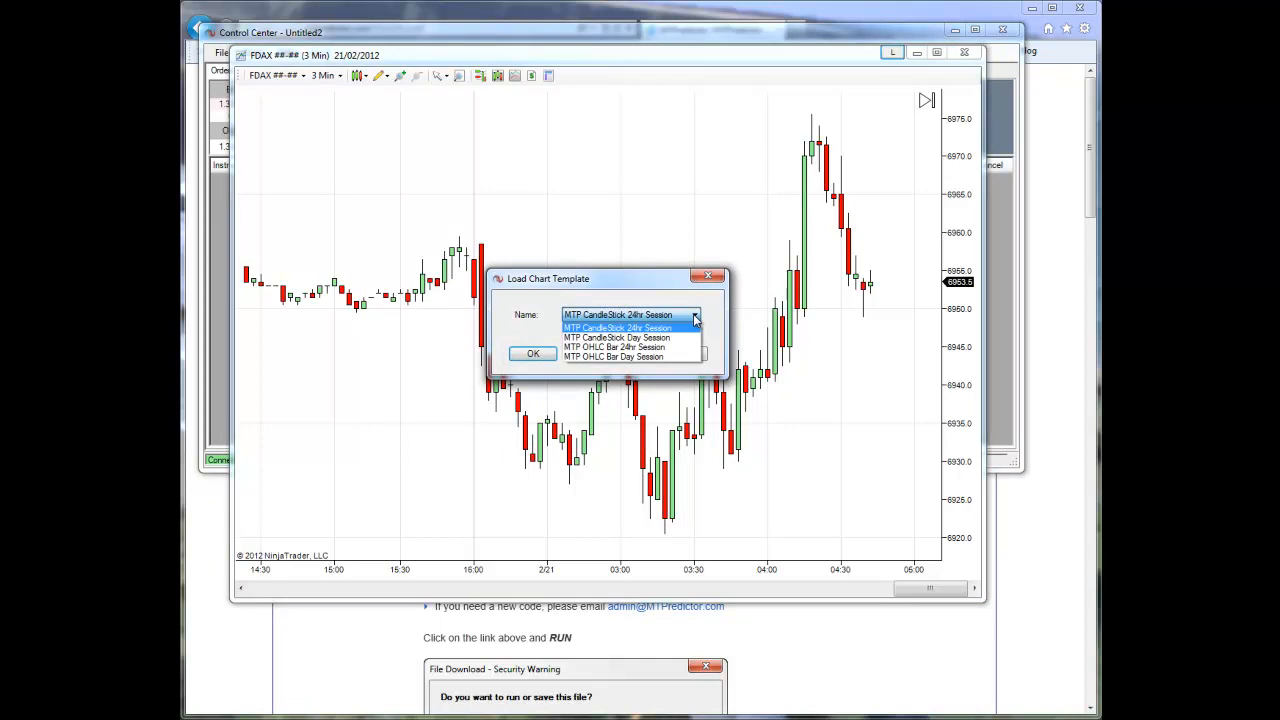
{"action": "left_click", "coordinate": [628, 347]}
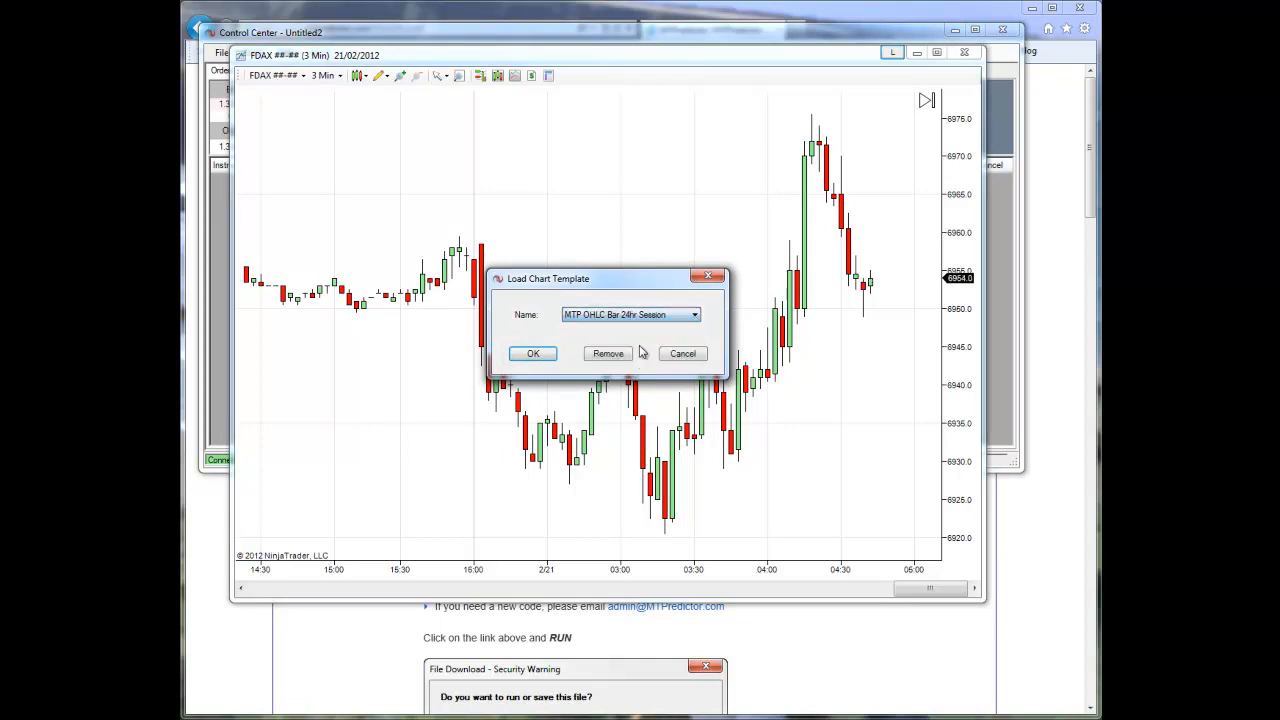
{"action": "left_click", "coordinate": [532, 355]}
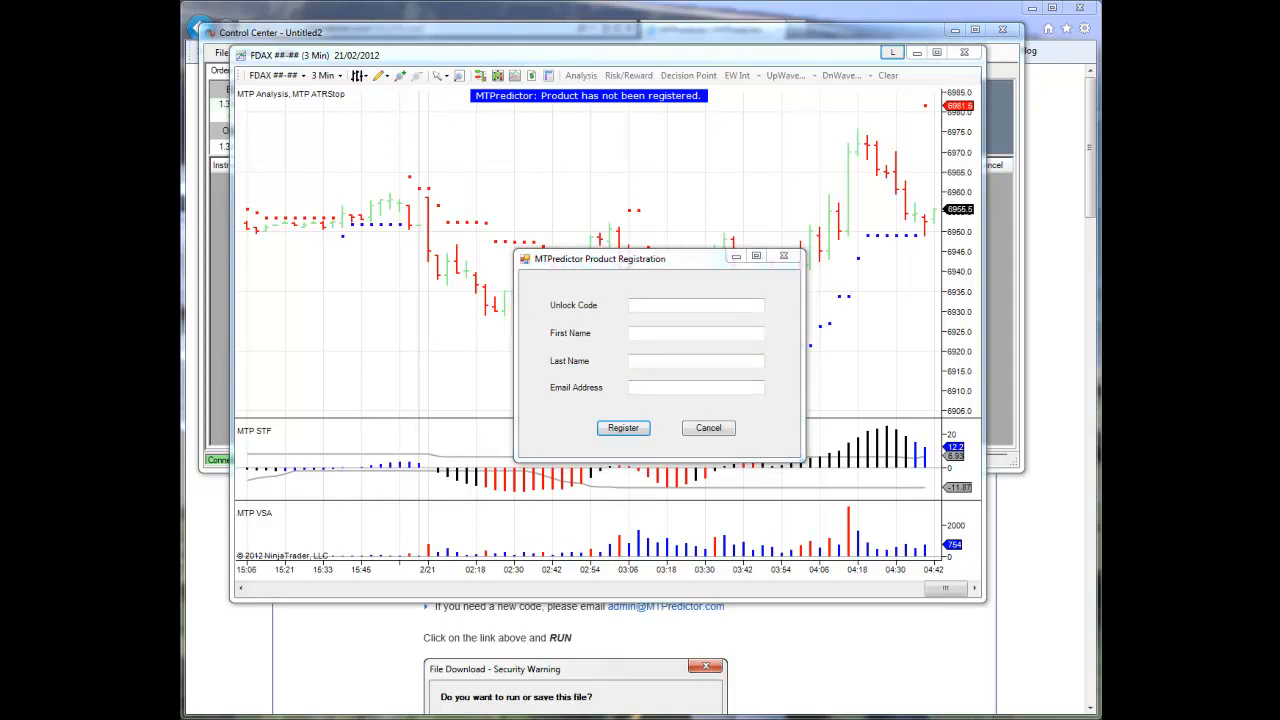
Enter the unlock code, first name and last name in the MTPredictor product registration form
{"action": "left_click", "coordinate": [643, 306]}
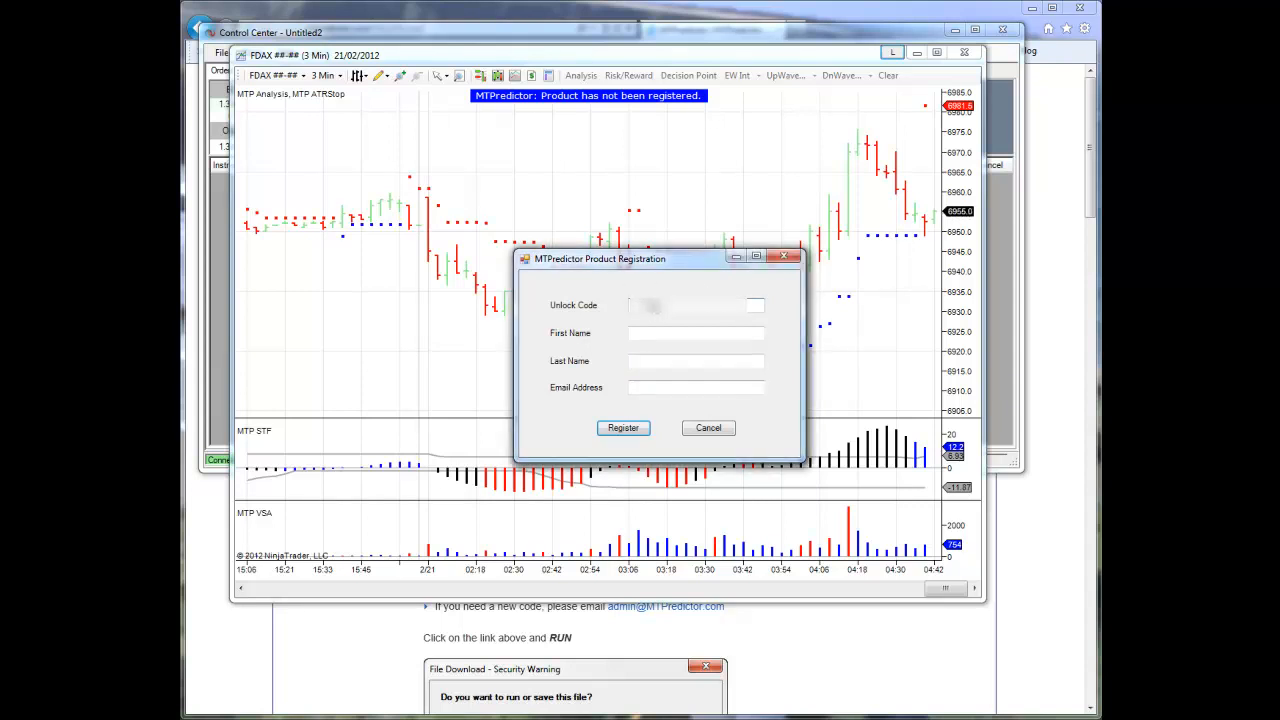
{"action": "key", "text": "ctrl+v"}
{"action": "left_click", "coordinate": [646, 334]}
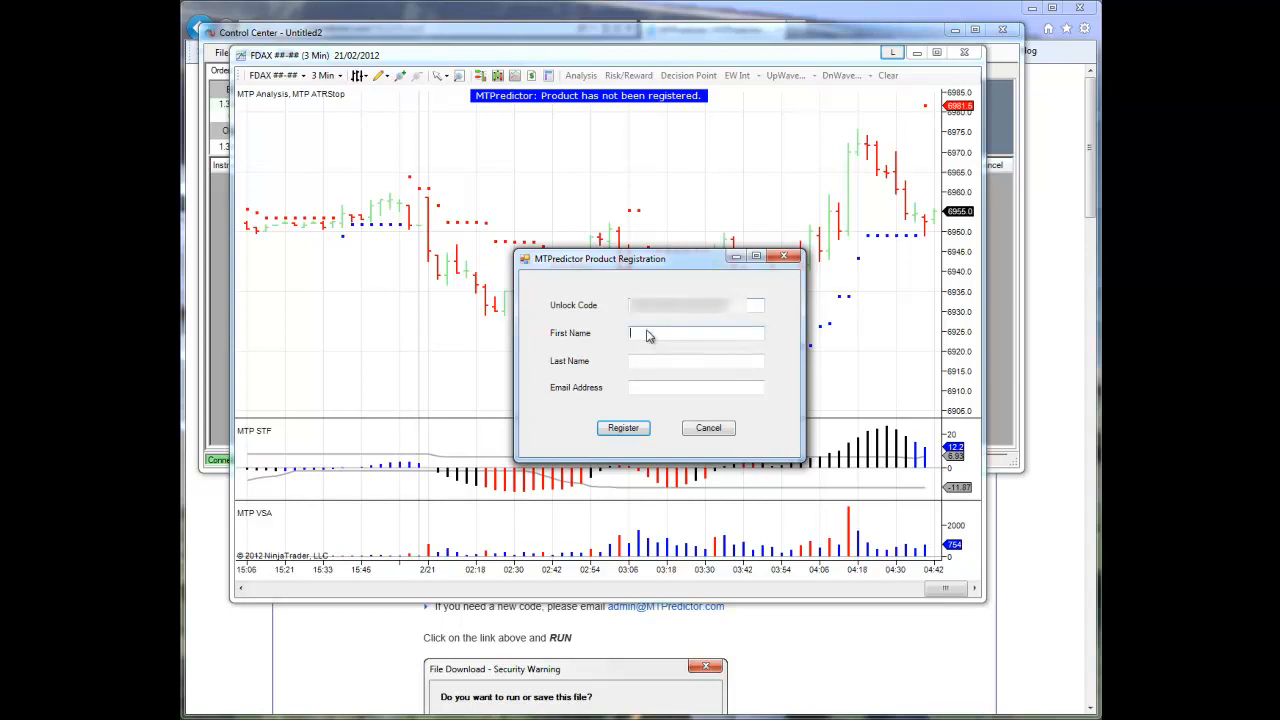
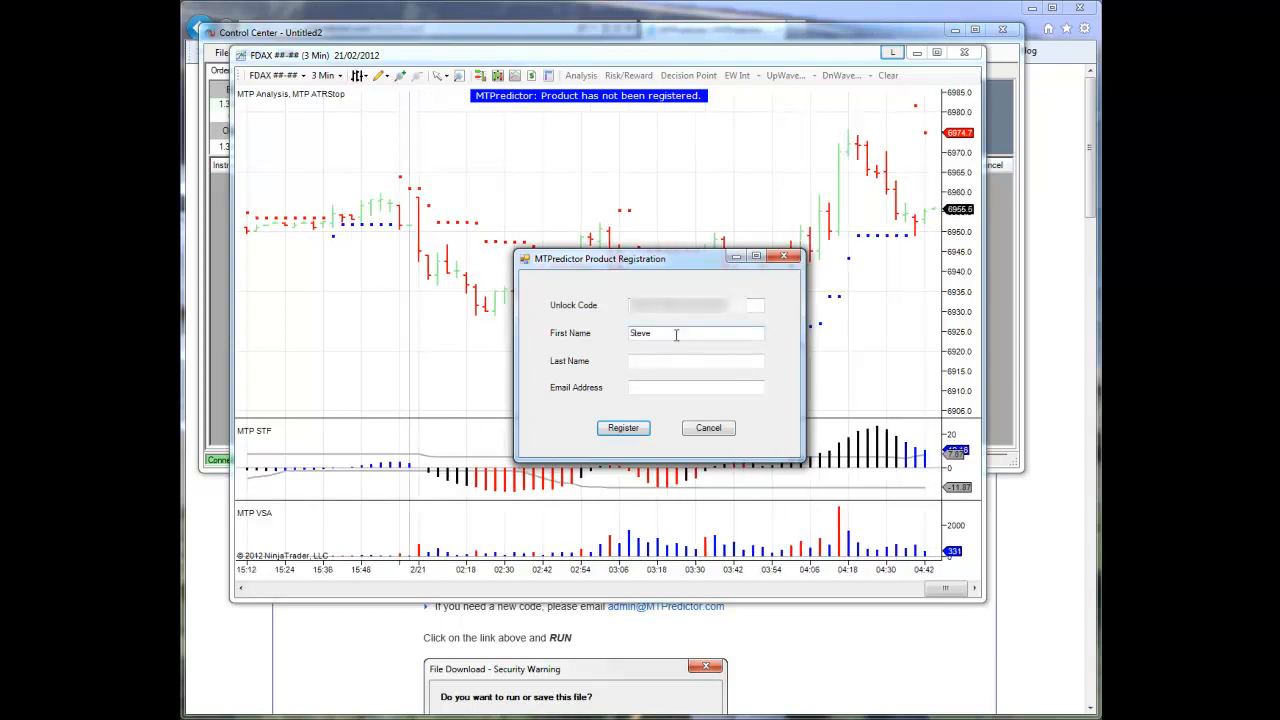
{"action": "left_click", "coordinate": [655, 362]}
Enter the registrant's email address, submit the MTPredictor product registration and close the resulting message
{"action": "left_click", "coordinate": [665, 390]}
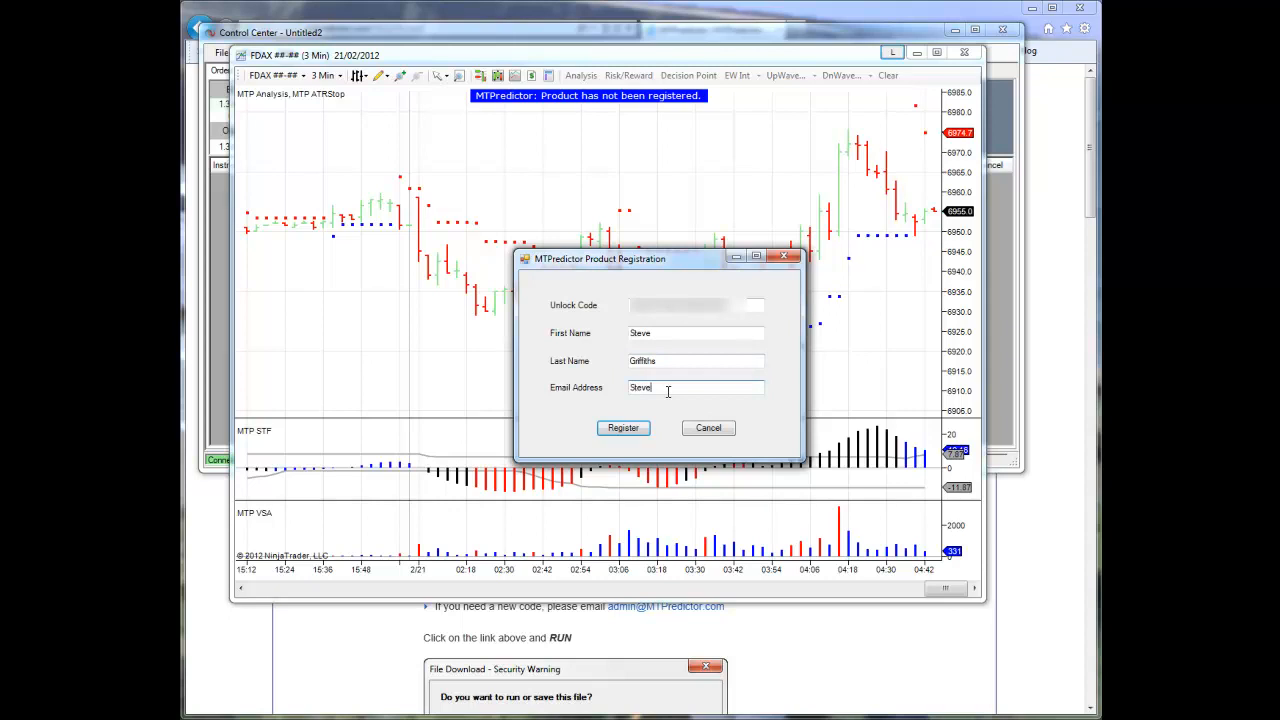
{"action": "left_click", "coordinate": [619, 430]}
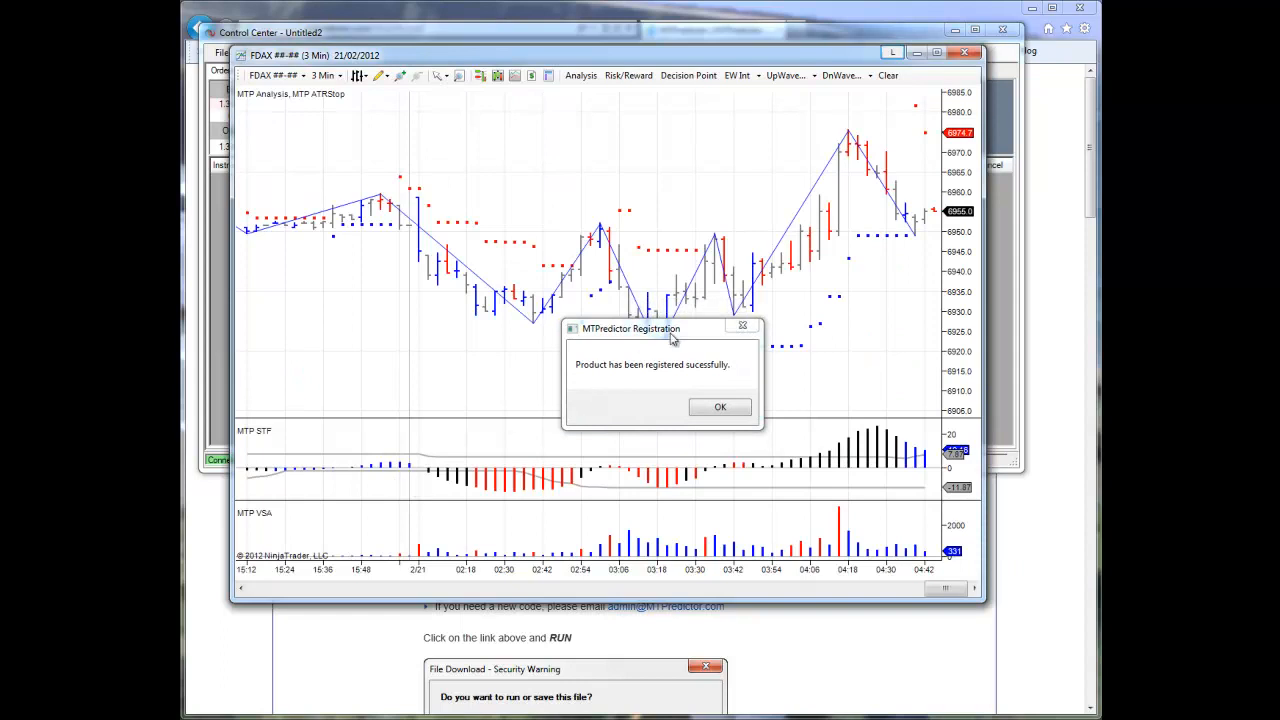
{"action": "left_click_drag", "start_coordinate": [672, 340], "coordinate": [516, 402]}
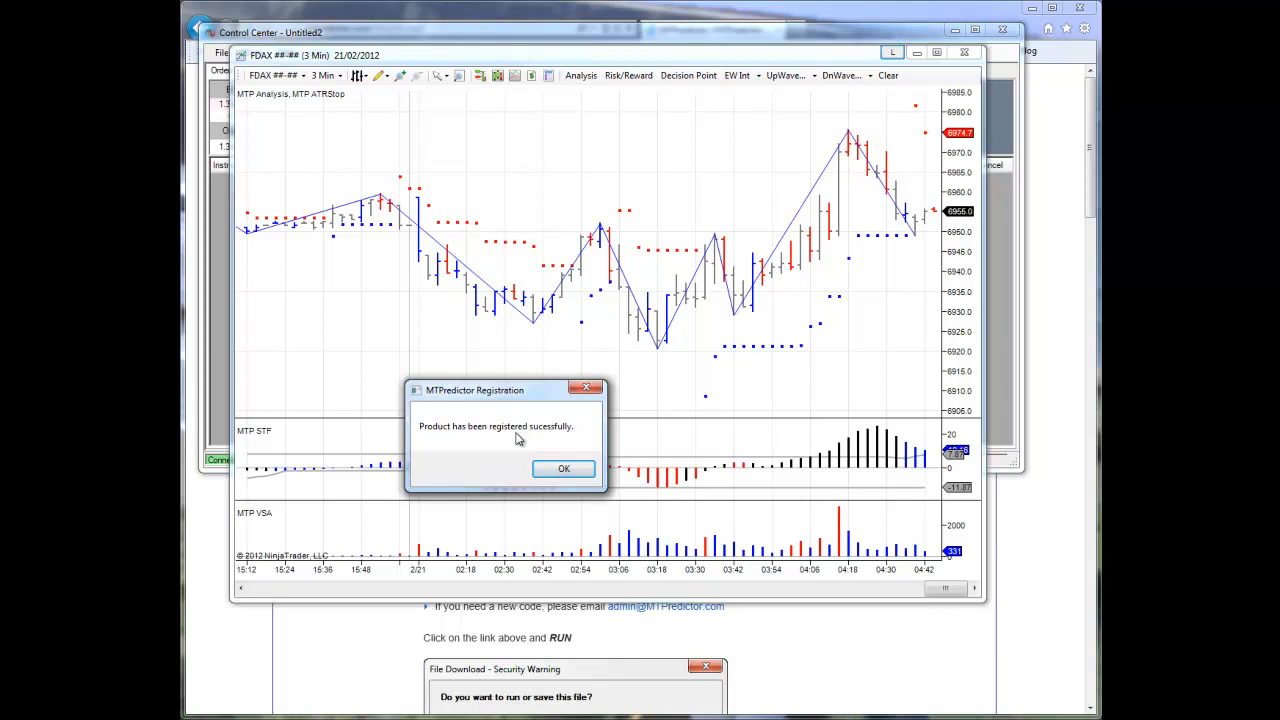
{"action": "left_click", "coordinate": [563, 469]}
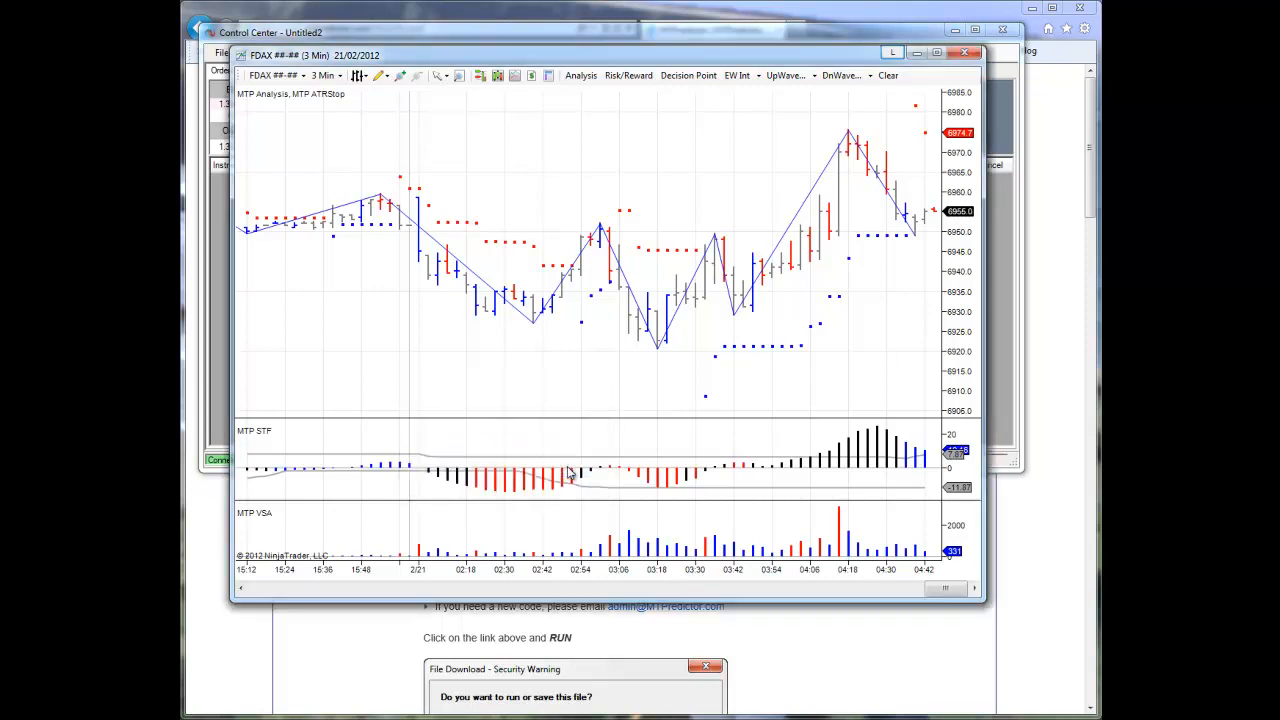
Examine the FDAX chart's earlier price history back to 20/02/2012 for MTPredictor trade setup signals
{"action": "left_click_drag", "start_coordinate": [591, 343], "coordinate": [520, 349]}
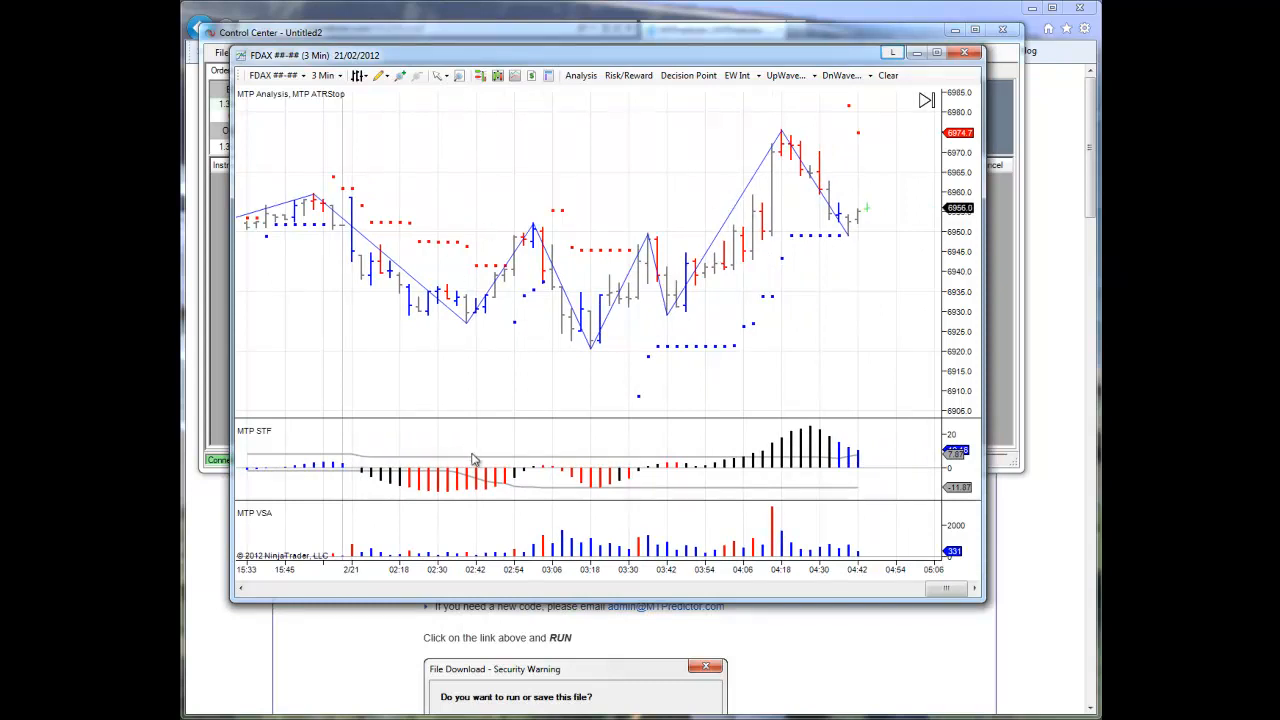
{"action": "left_click_drag", "start_coordinate": [344, 332], "coordinate": [815, 294]}
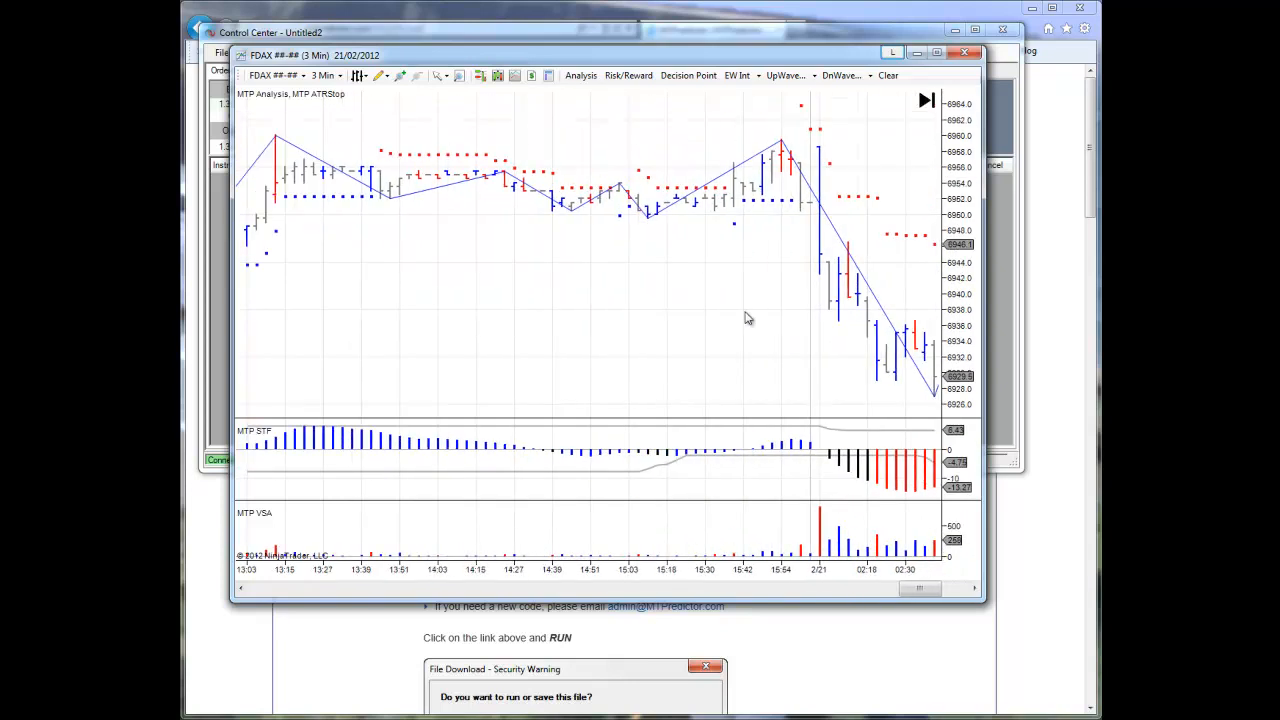
{"action": "left_click_drag", "start_coordinate": [459, 317], "coordinate": [846, 317]}
{"action": "left_click_drag", "start_coordinate": [576, 320], "coordinate": [842, 317]}
{"action": "left_click_drag", "start_coordinate": [506, 325], "coordinate": [526, 182]}
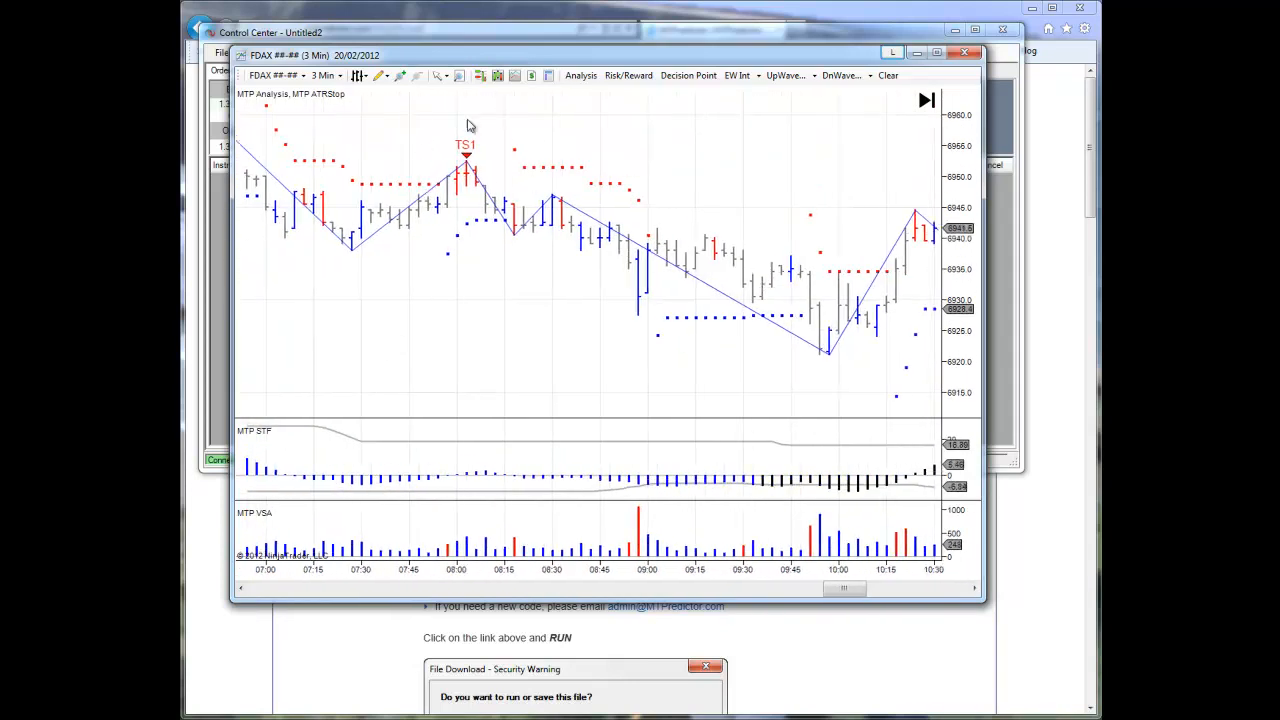